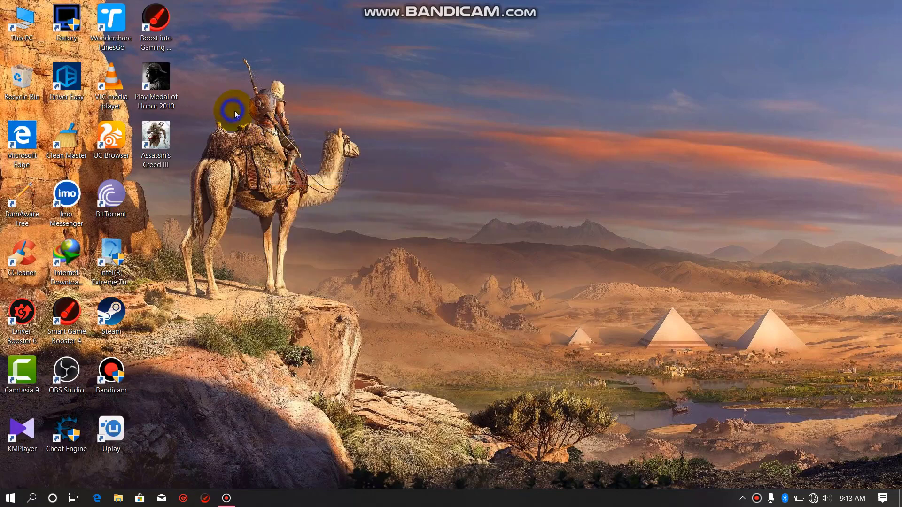
right_click(235, 111)
left_click(220, 108)
right_click(220, 108)
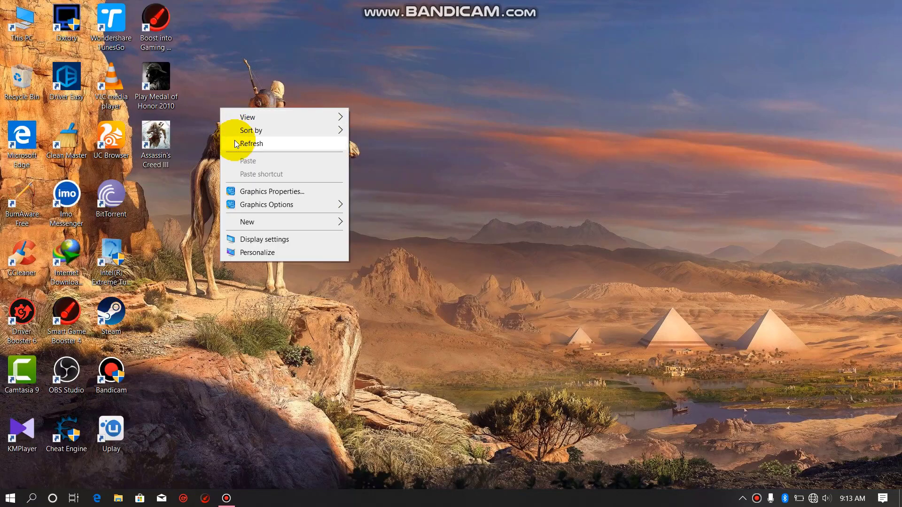
left_click(244, 143)
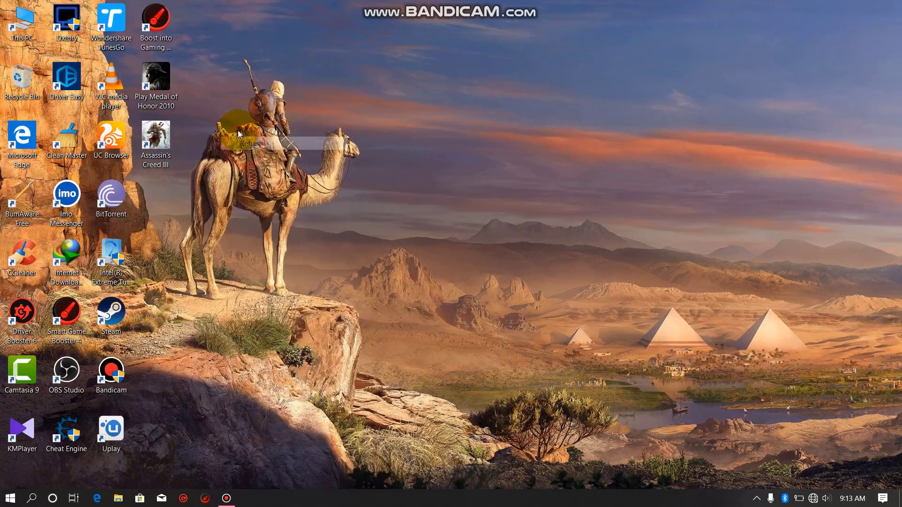
right_click(237, 131)
left_click(257, 169)
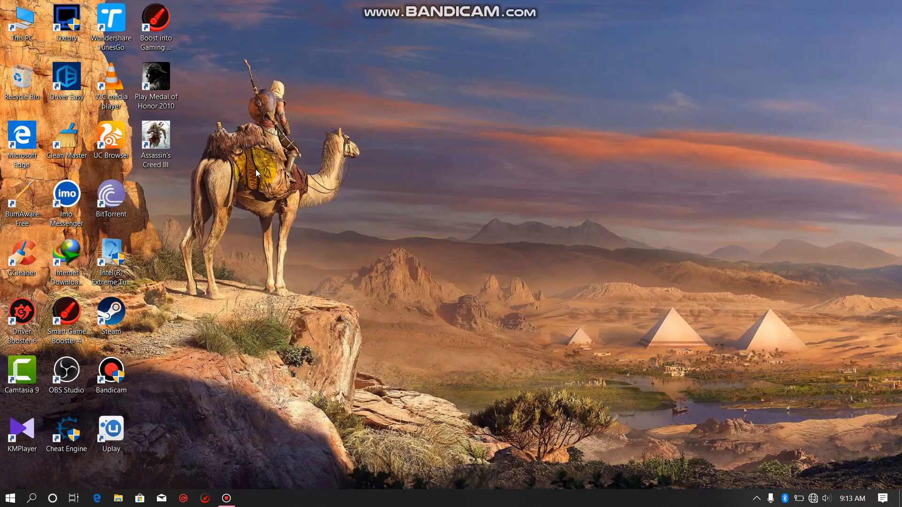
right_click(294, 122)
left_click(309, 161)
right_click(285, 135)
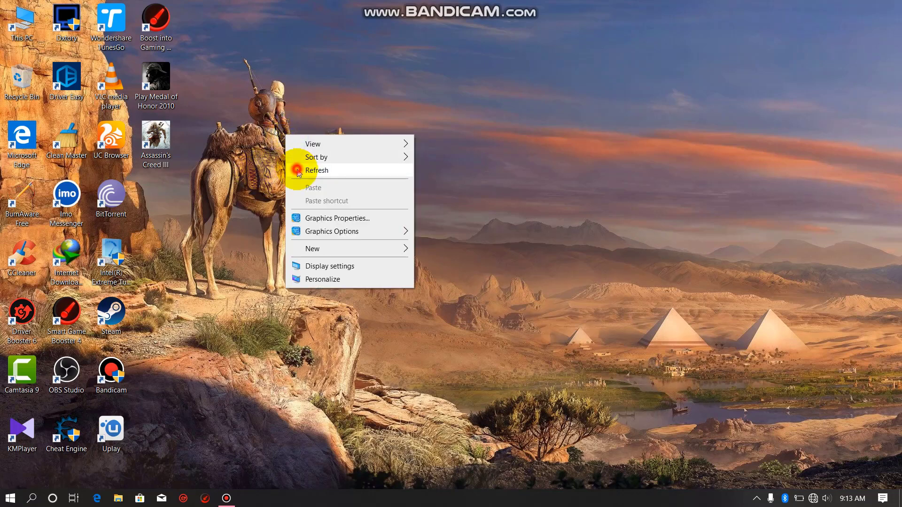
left_click(298, 169)
right_click(296, 170)
left_click(305, 205)
right_click(306, 205)
left_click(322, 240)
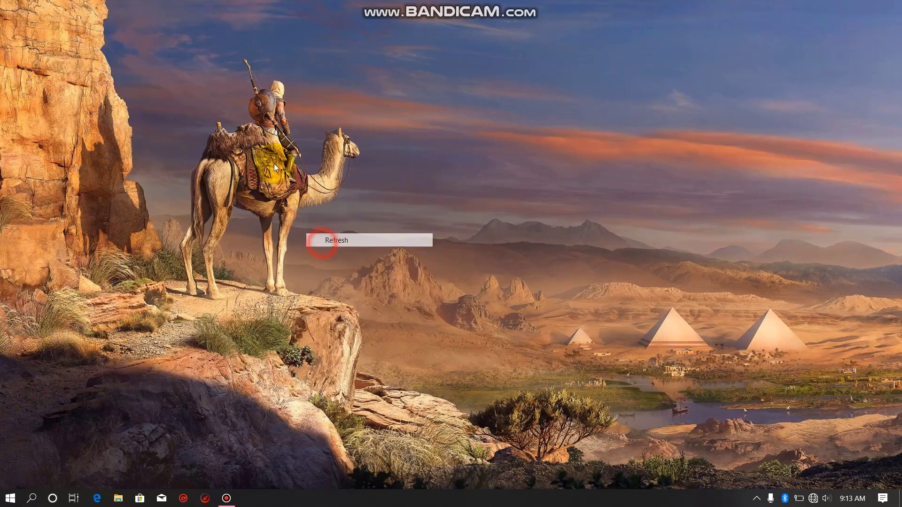
right_click(258, 131)
left_click(270, 168)
right_click(253, 127)
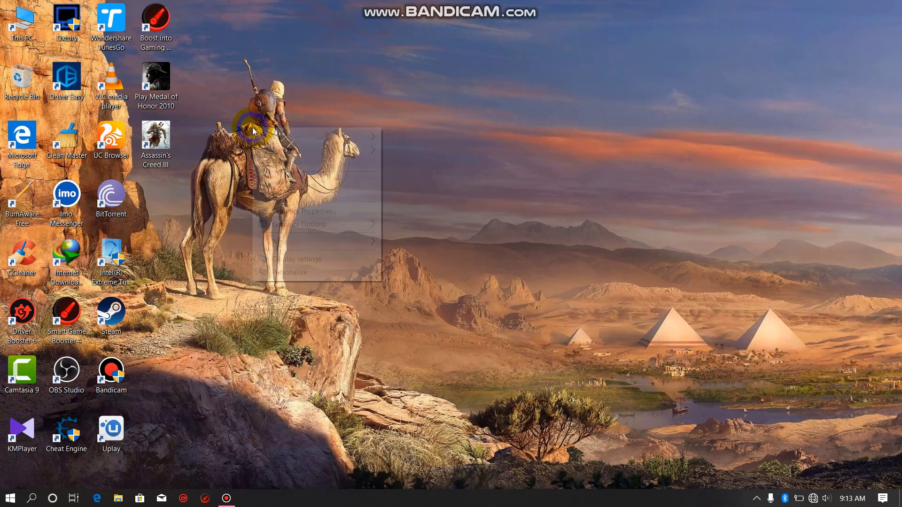
left_click(261, 160)
right_click(245, 138)
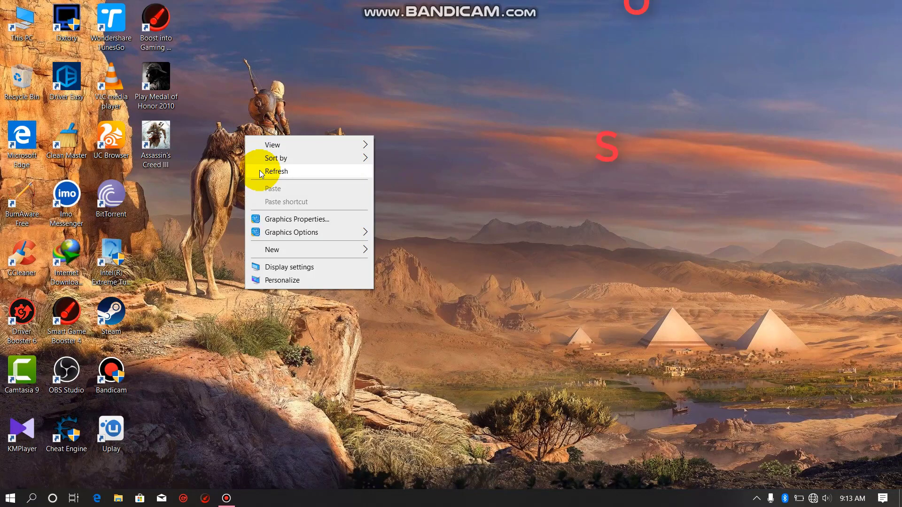
left_click(259, 171)
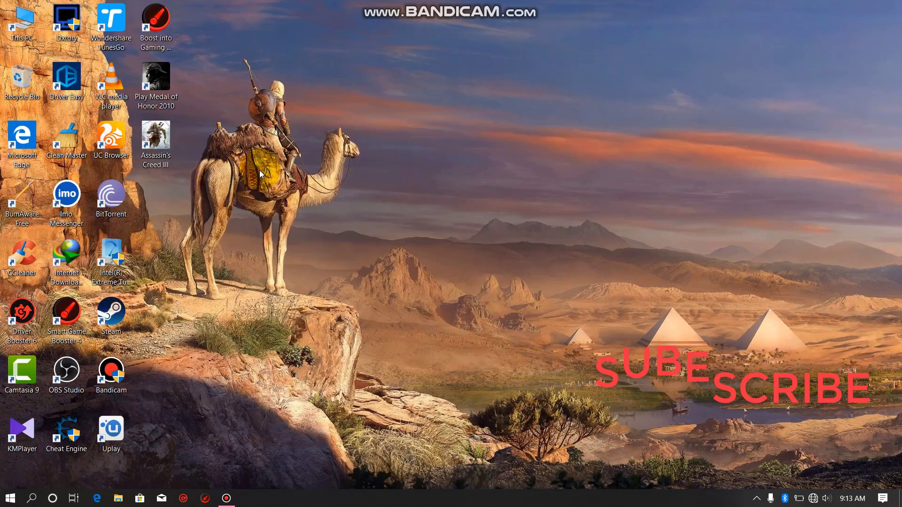
right_click(228, 137)
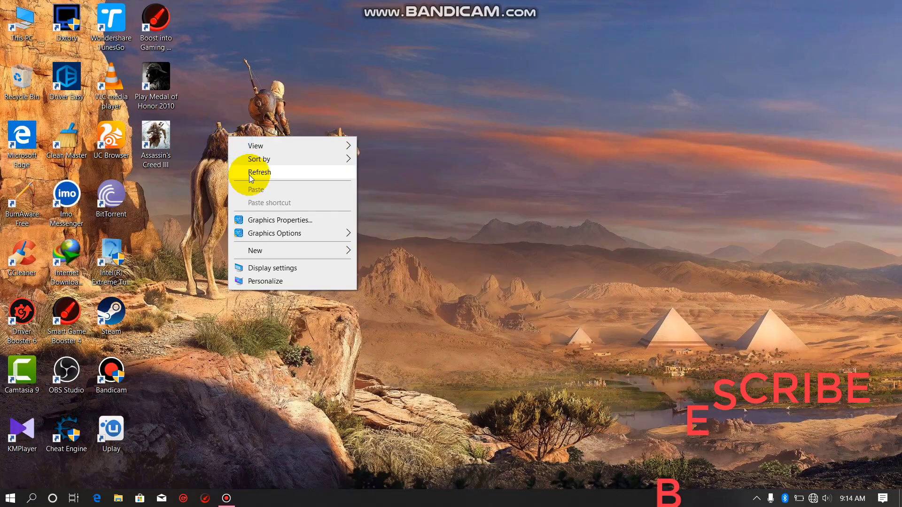
left_click(249, 173)
right_click(230, 133)
left_click(247, 169)
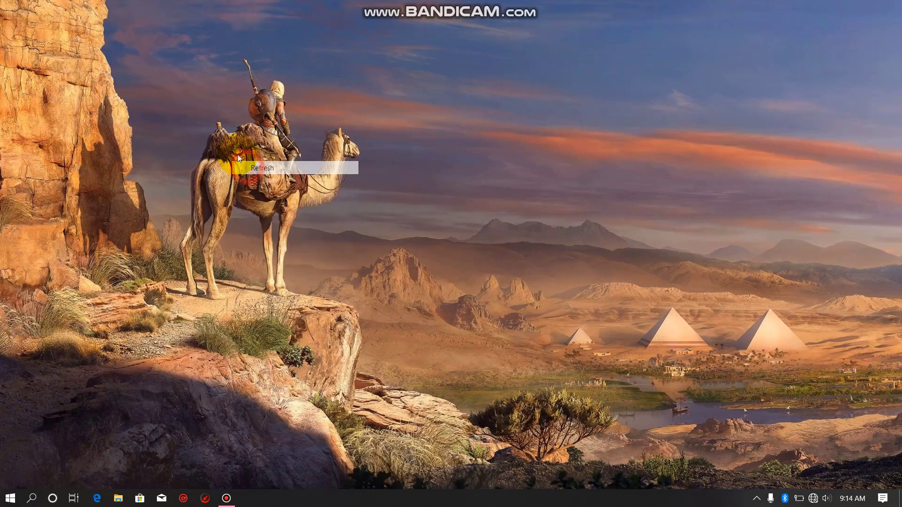
right_click(236, 153)
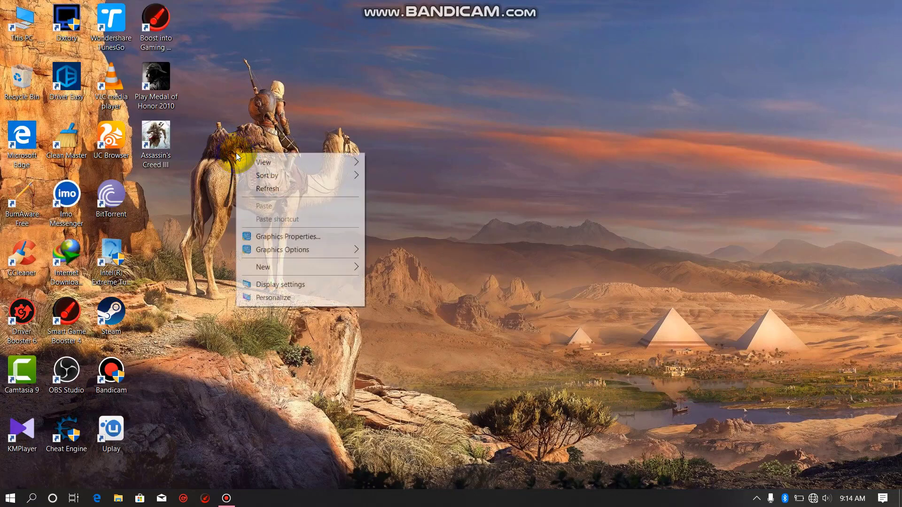
left_click(250, 187)
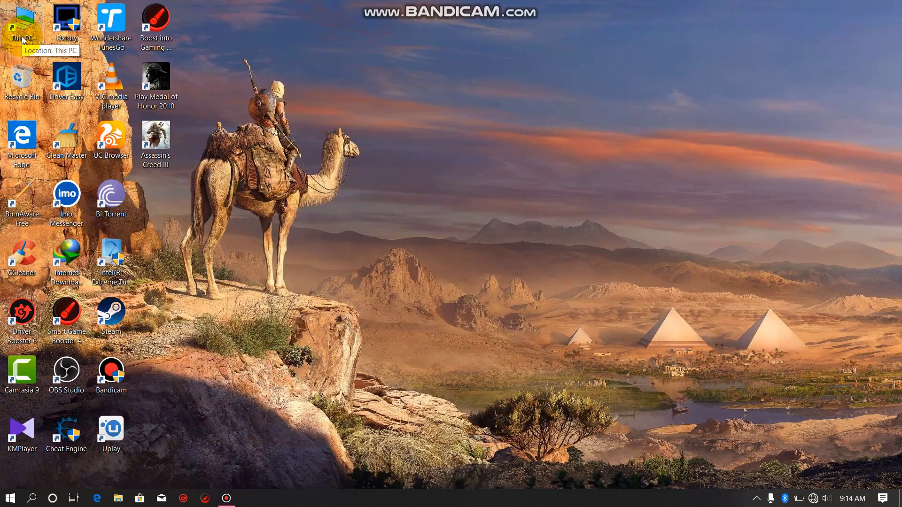
right_click(252, 115)
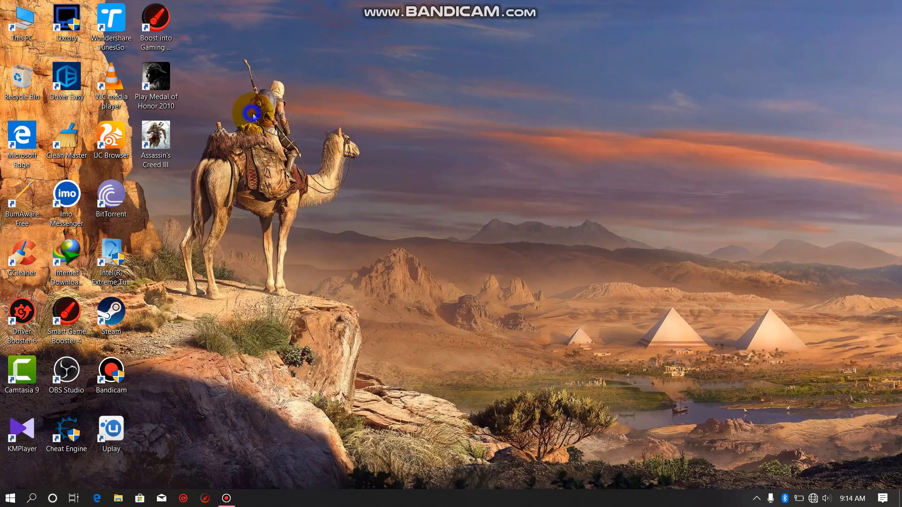
left_click(283, 152)
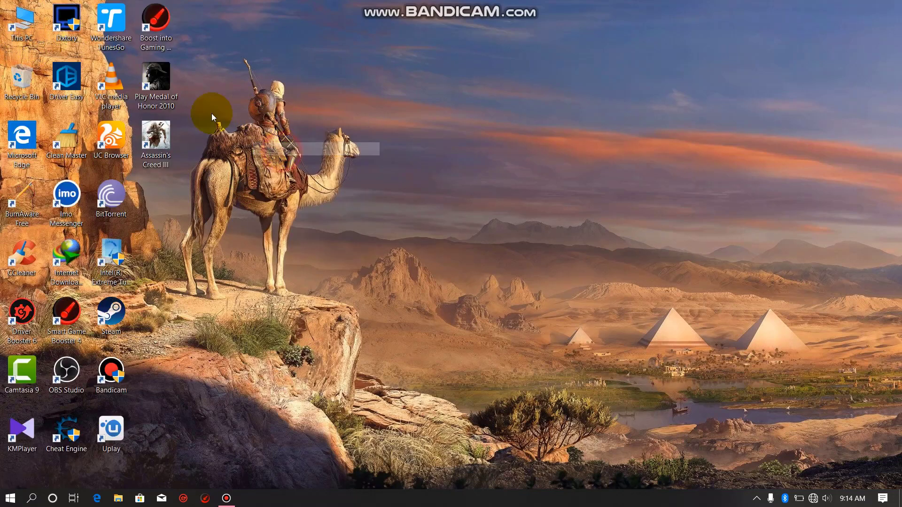
Open This PC and bring up its system properties to show the computer's basic information
double_click(19, 30)
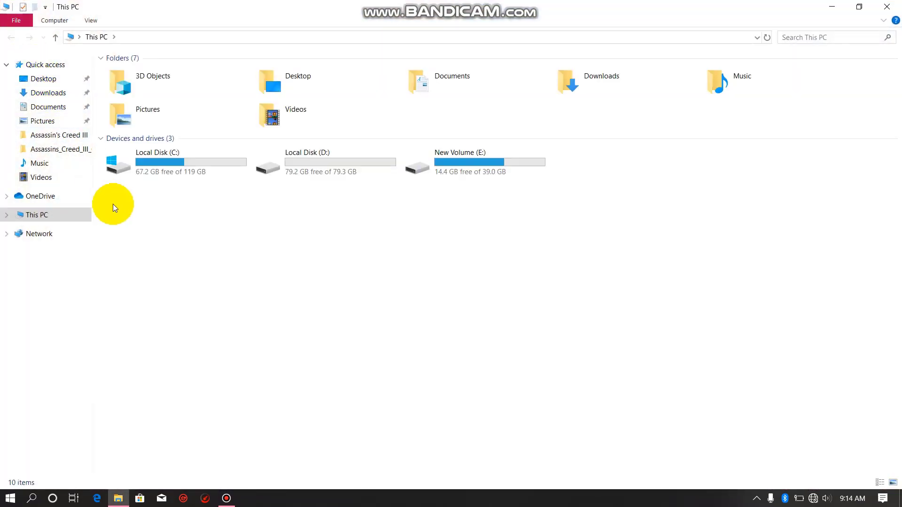
right_click(65, 215)
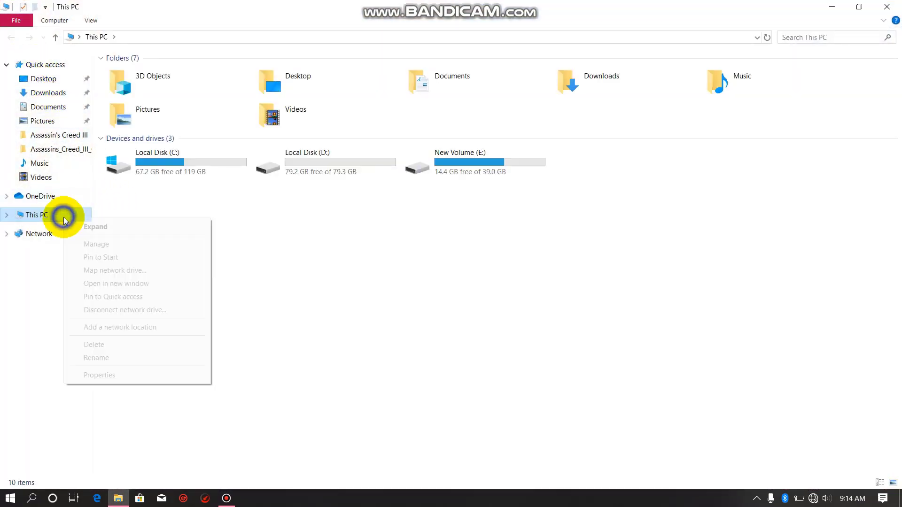
left_click(94, 378)
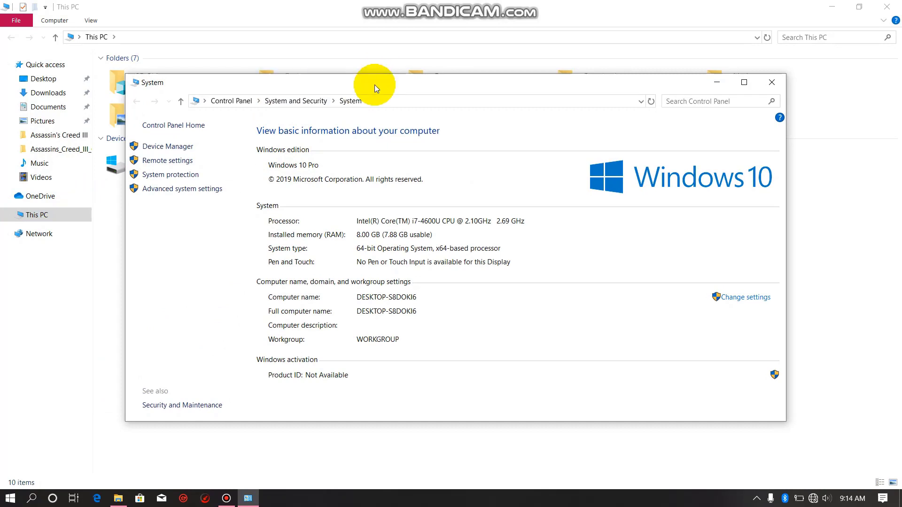
left_click_drag(374, 85, 360, 66)
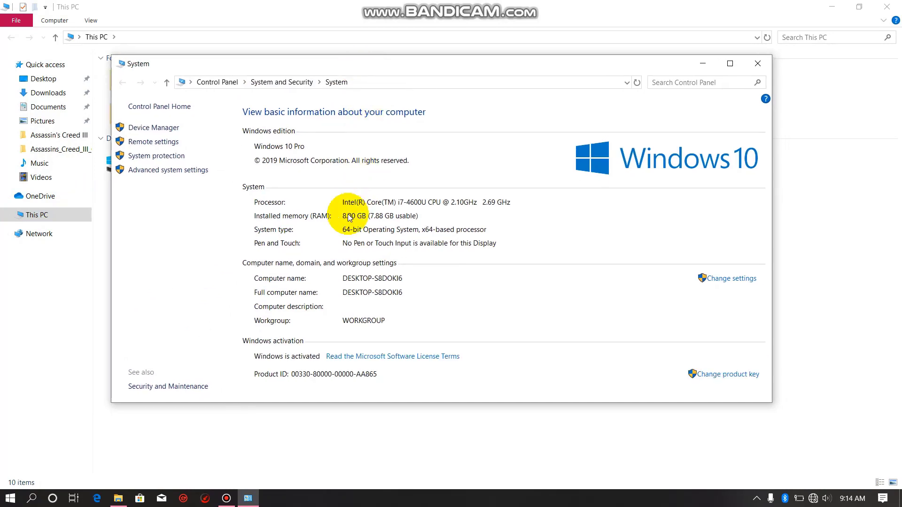
left_click_drag(470, 69, 480, 54)
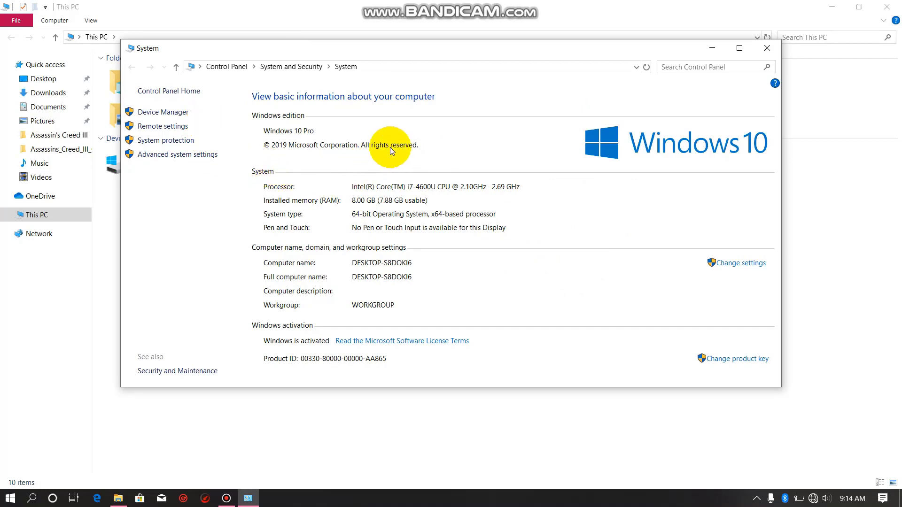
Open the advanced system settings and bring up the Performance settings
left_click(196, 157)
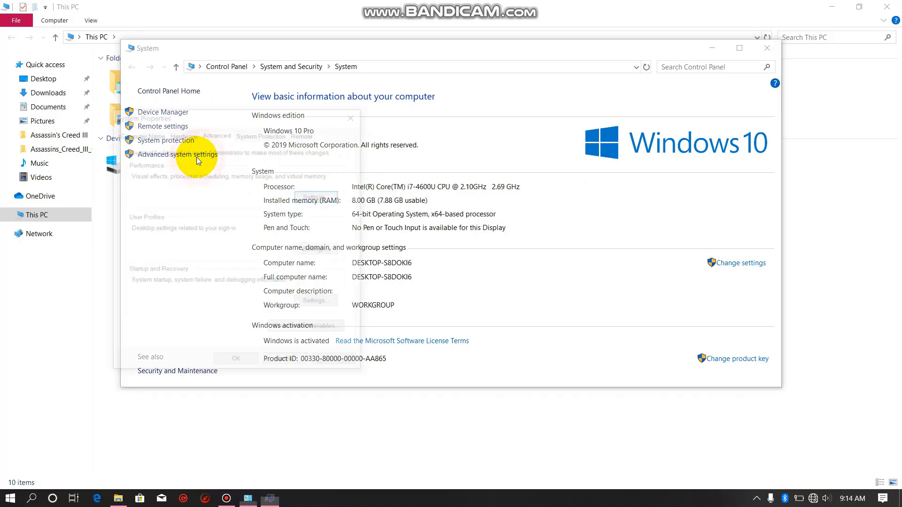
left_click_drag(246, 122, 263, 94)
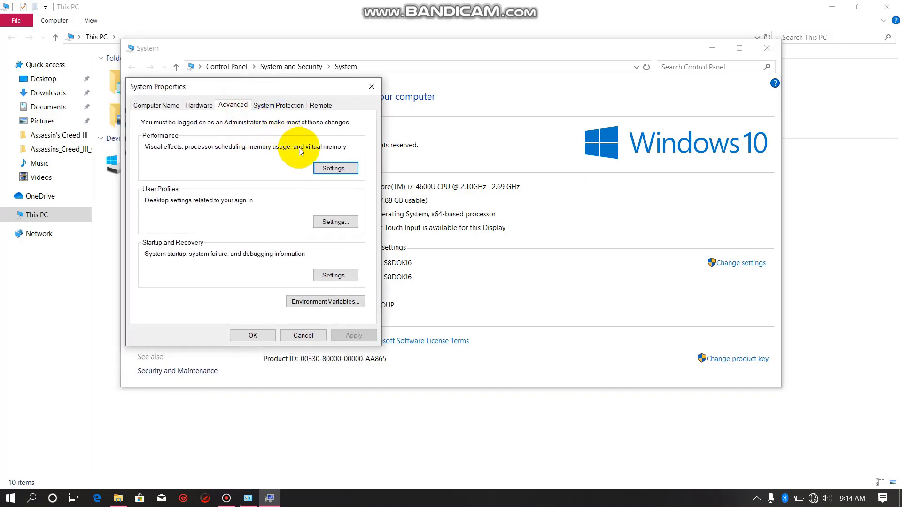
left_click(334, 168)
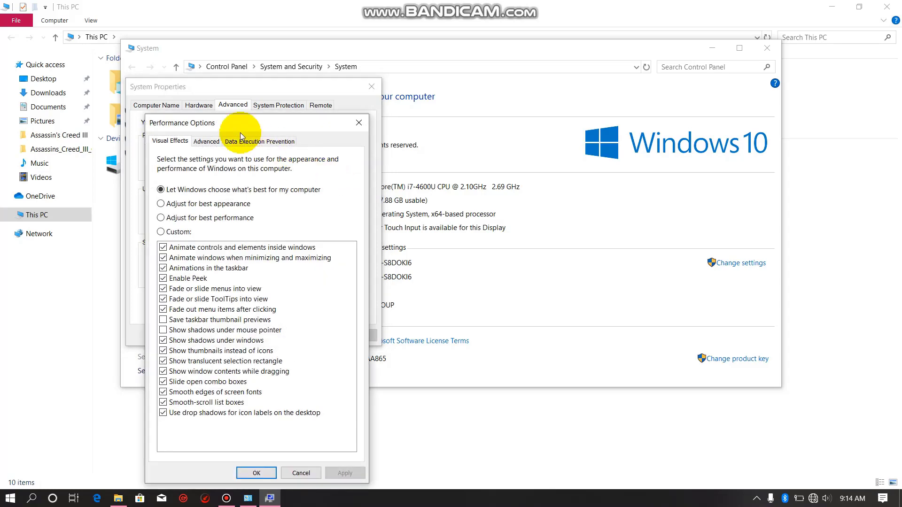
left_click_drag(240, 117, 240, 97)
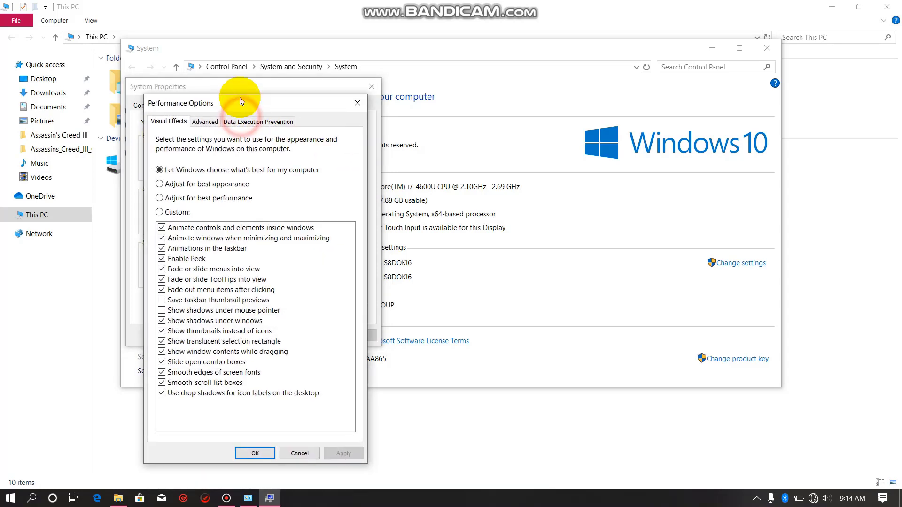
In the advanced performance options, set processor scheduling to adjust for best performance of Programs
left_click(205, 122)
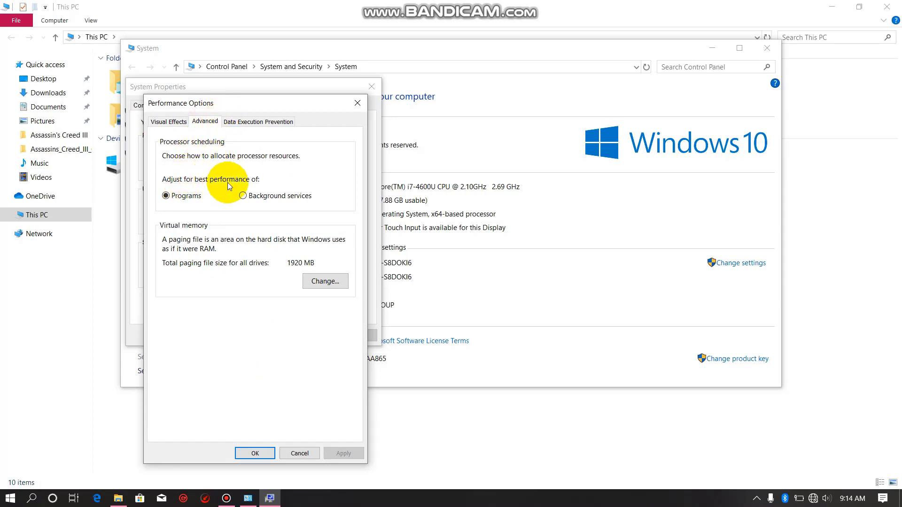
left_click(187, 195)
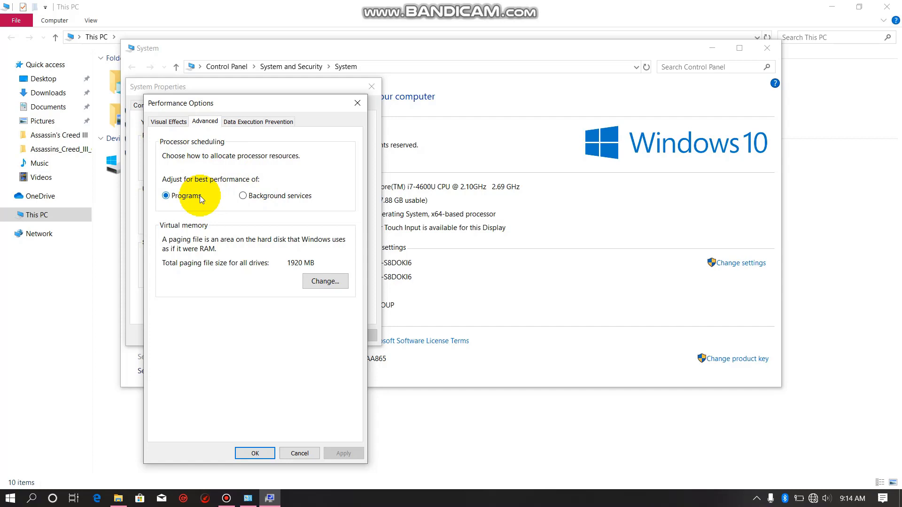
left_click(257, 197)
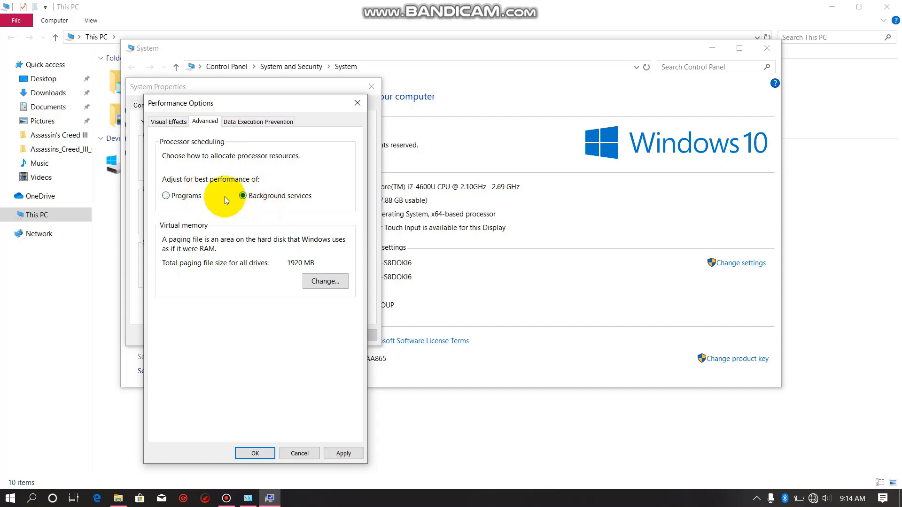
left_click(186, 197)
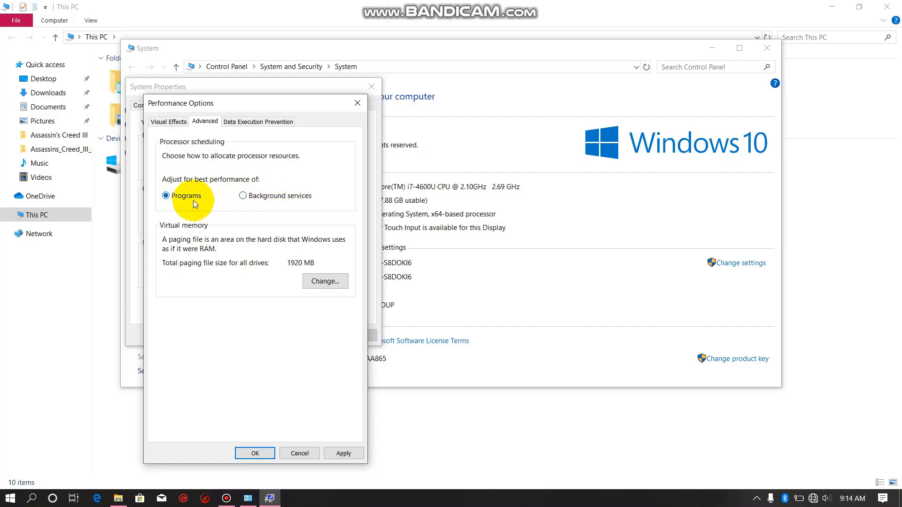
Open the virtual memory settings and turn off automatic paging file size management for all drives
left_click(313, 281)
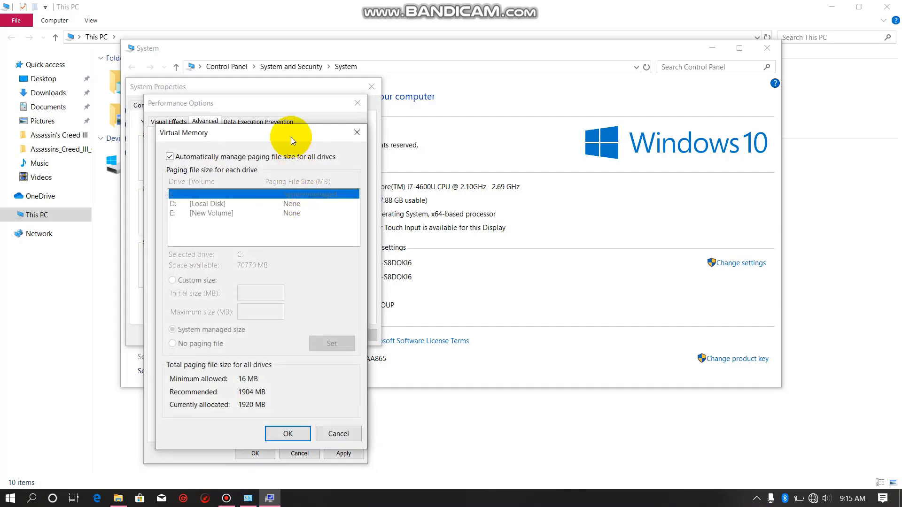
left_click_drag(290, 127, 304, 90)
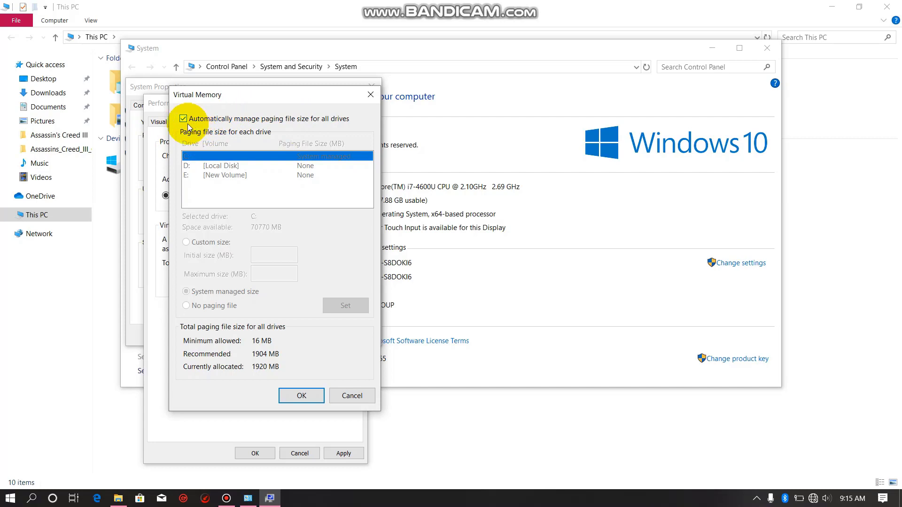
left_click(188, 120)
left_click_drag(218, 94, 217, 56)
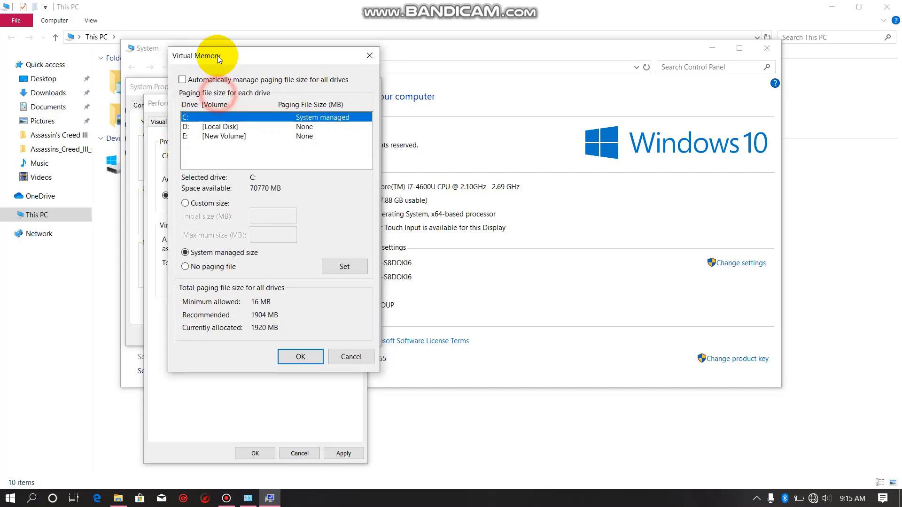
Set a custom paging file size for drive C: with an initial size of 2048 MB and a maximum size of 2048 MB
left_click(206, 203)
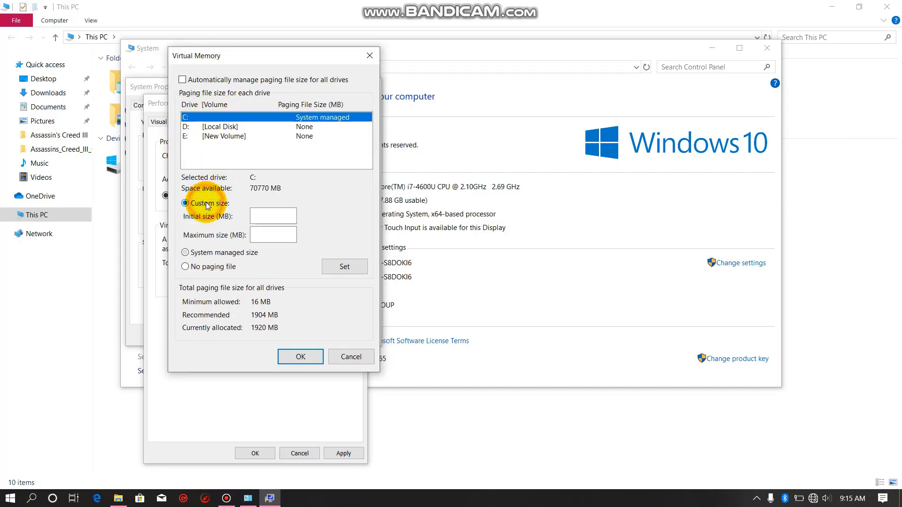
left_click(260, 213)
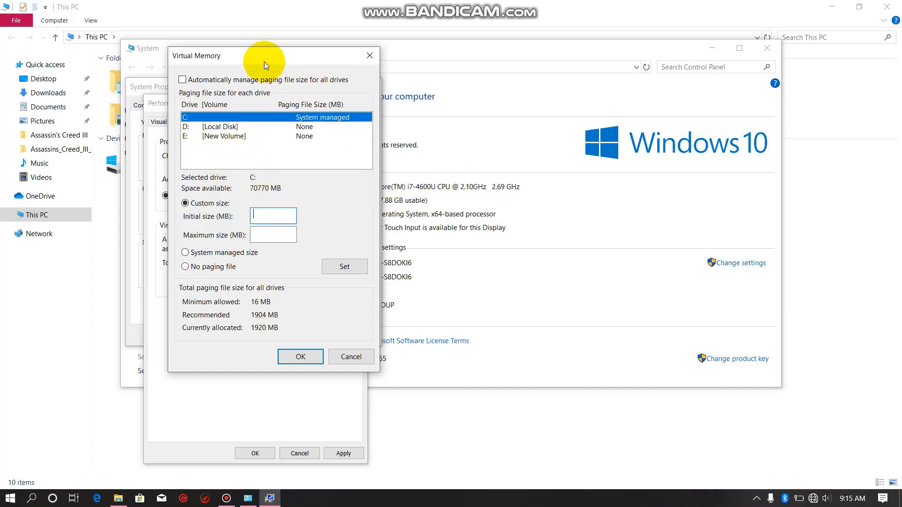
left_click_drag(264, 61, 229, 69)
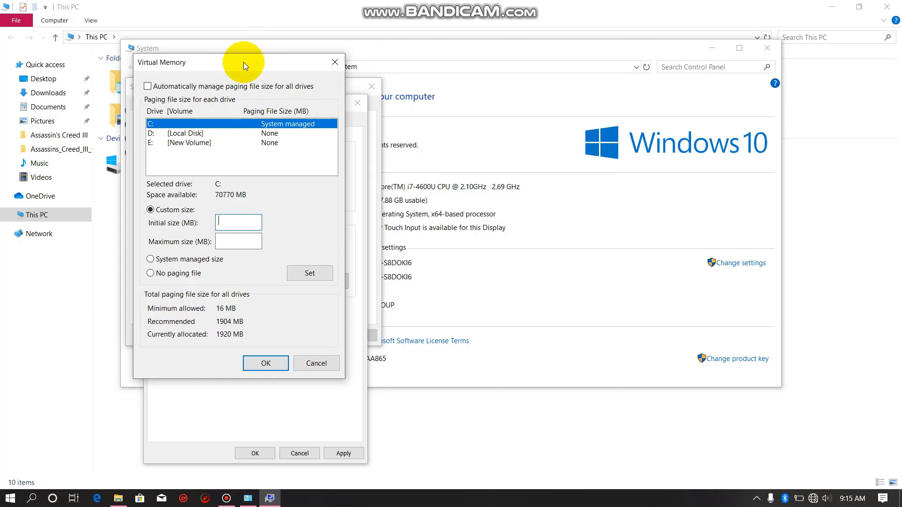
left_click_drag(243, 62, 243, 54)
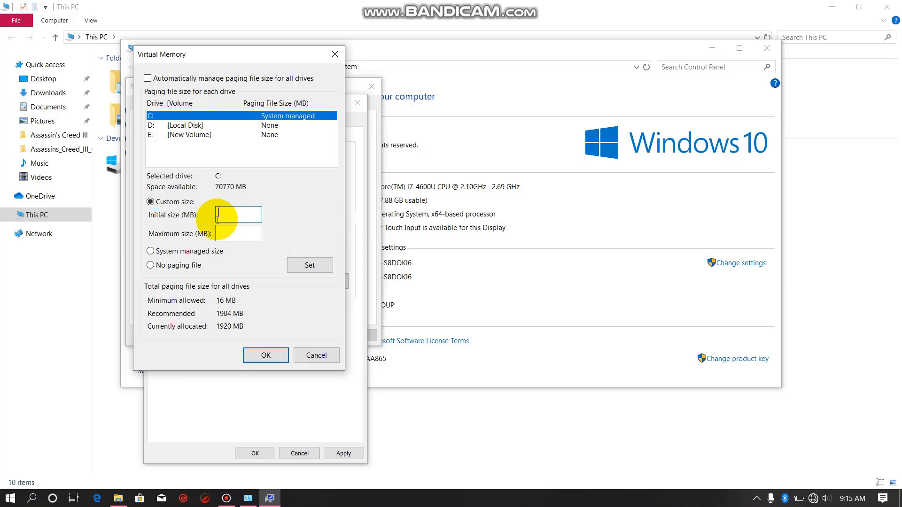
type("2")
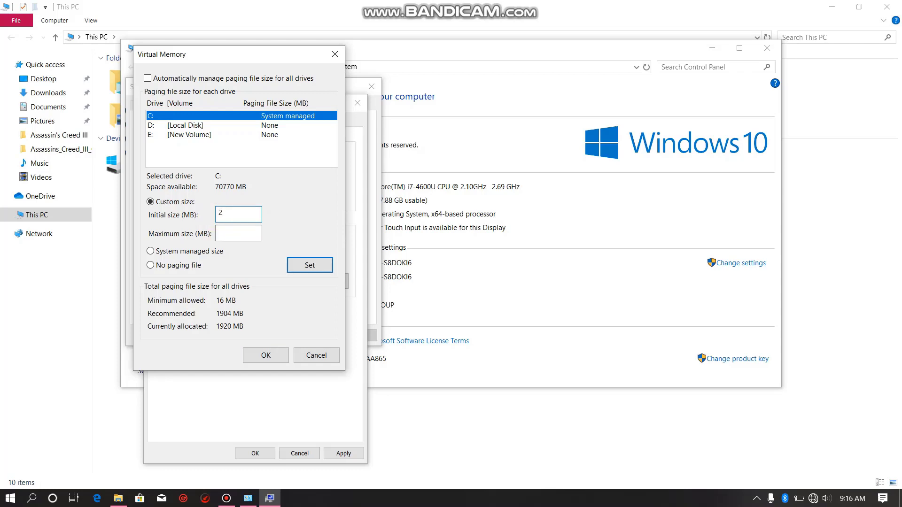
type("048")
left_click(223, 233)
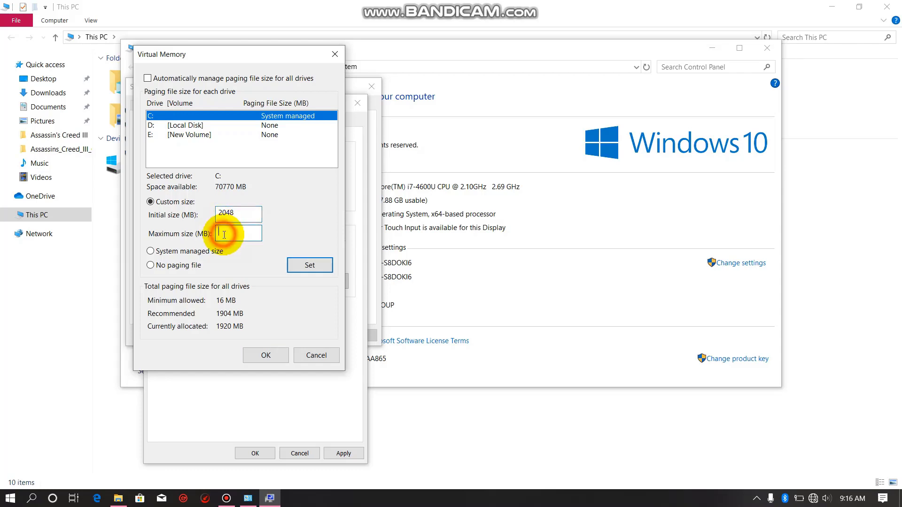
type("20")
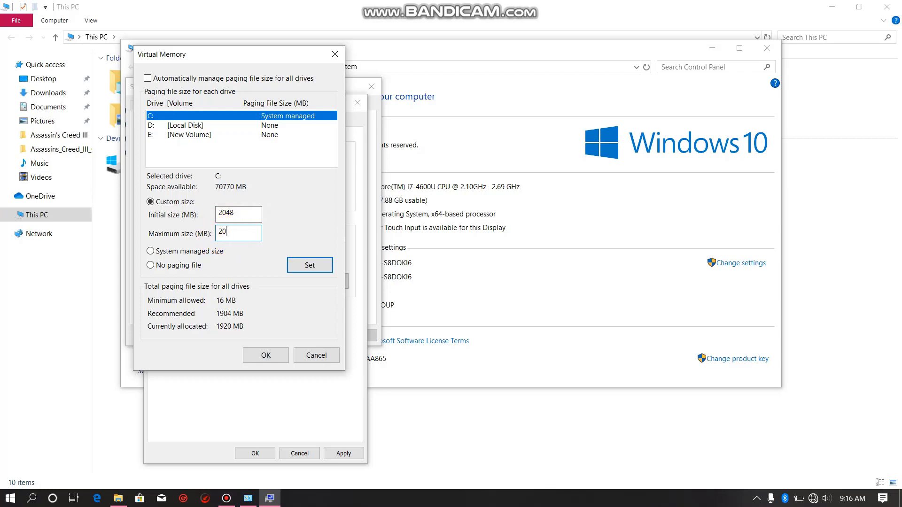
type("48")
left_click(306, 263)
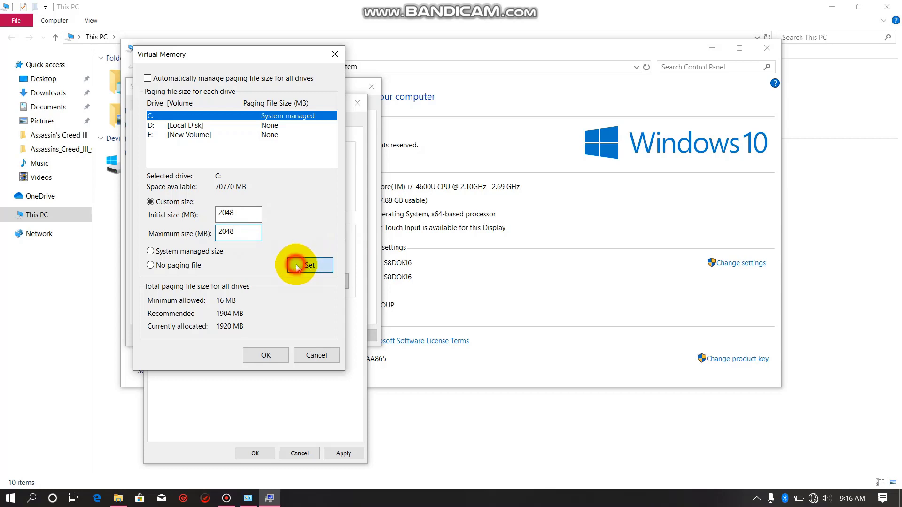
Accept the virtual memory changes, acknowledging the restart notice, and apply the performance options
left_click(273, 358)
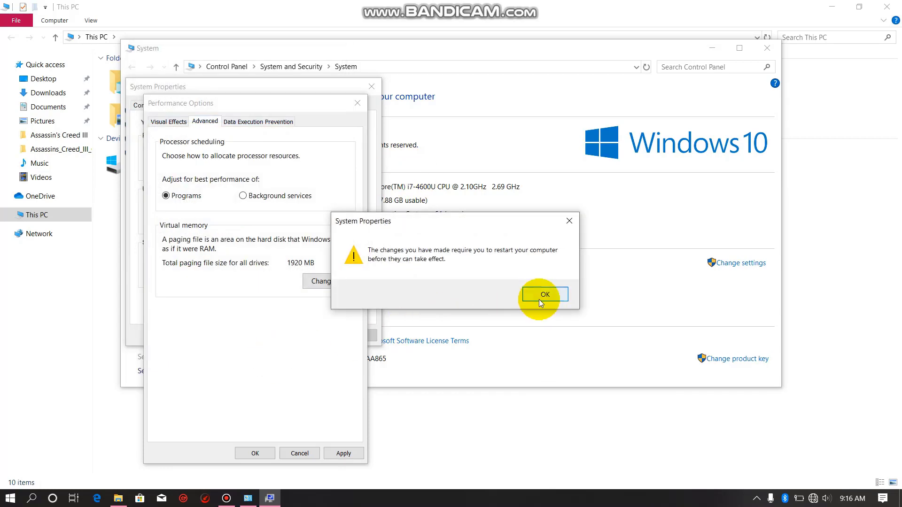
left_click(539, 300)
left_click(342, 452)
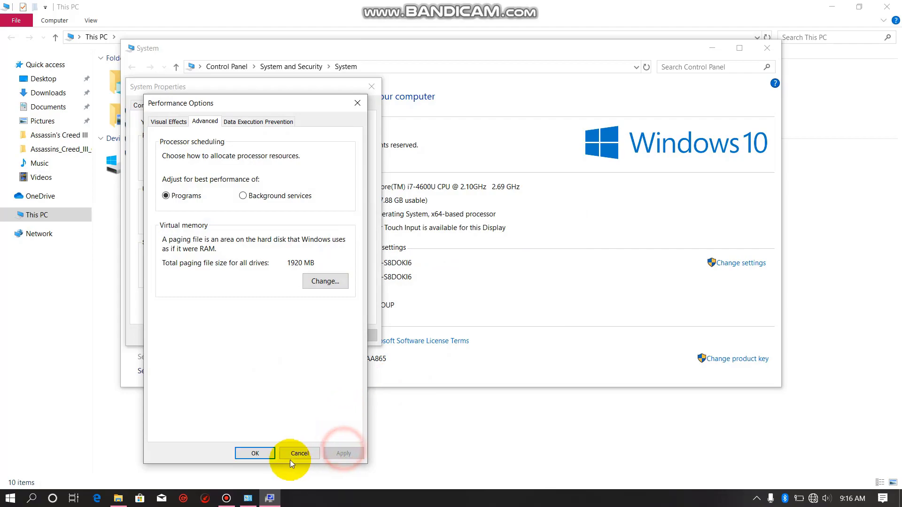
Close the Performance Options and System Properties dialogs, along with the System and This PC windows
left_click(255, 453)
left_click(249, 334)
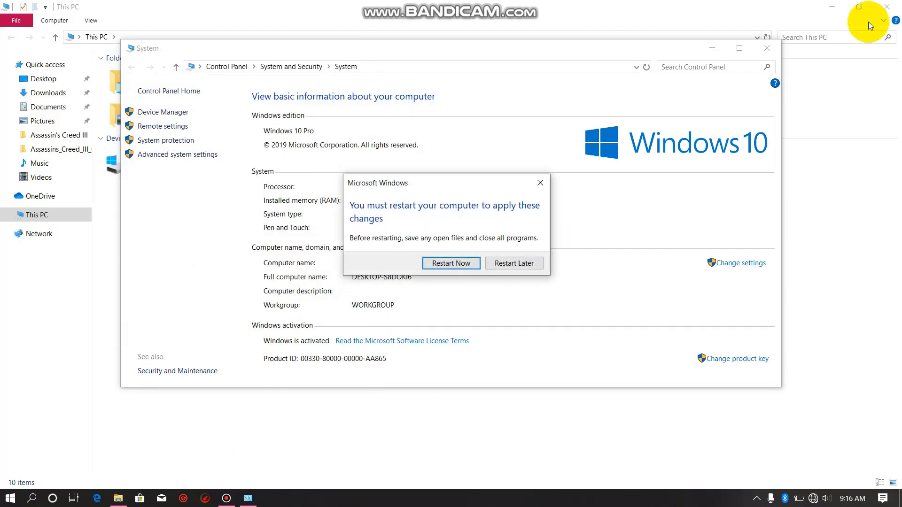
left_click(770, 50)
left_click(887, 7)
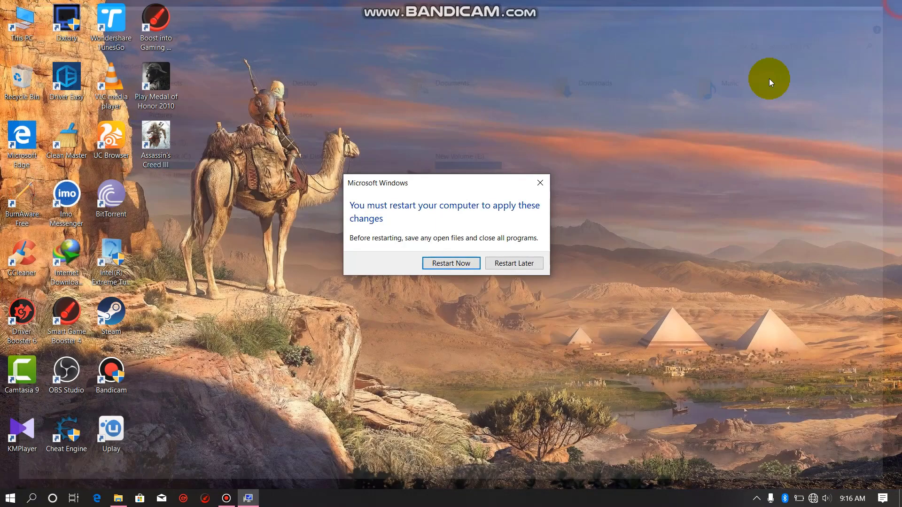
right_click(625, 111)
left_click(631, 141)
right_click(601, 111)
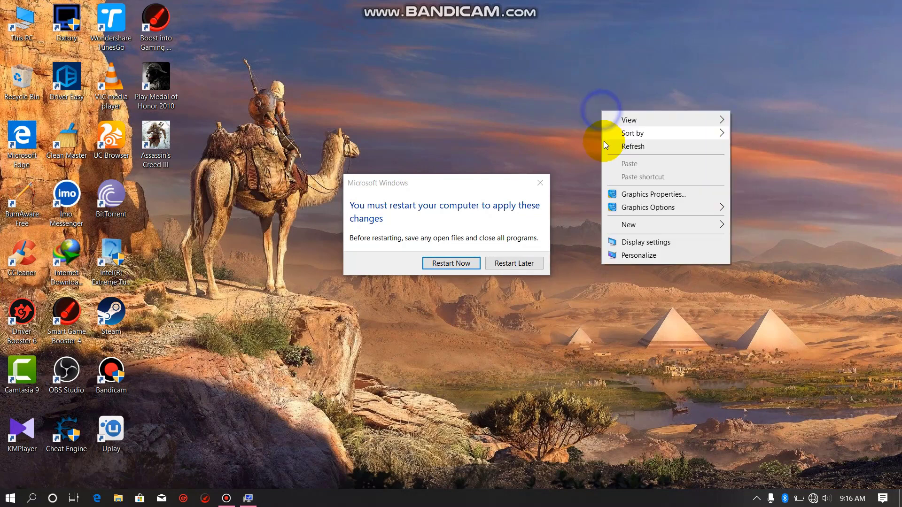
left_click(604, 147)
right_click(590, 90)
left_click(594, 125)
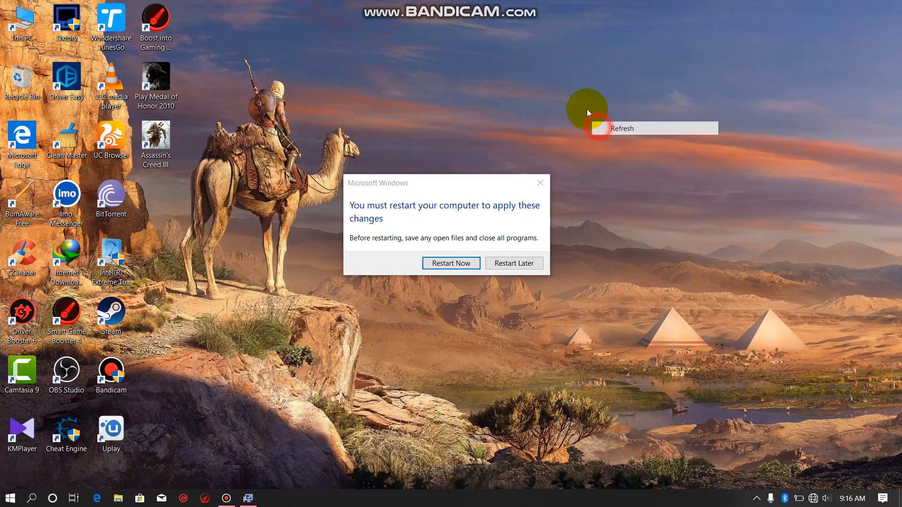
right_click(576, 80)
left_click(584, 116)
right_click(544, 92)
left_click(552, 129)
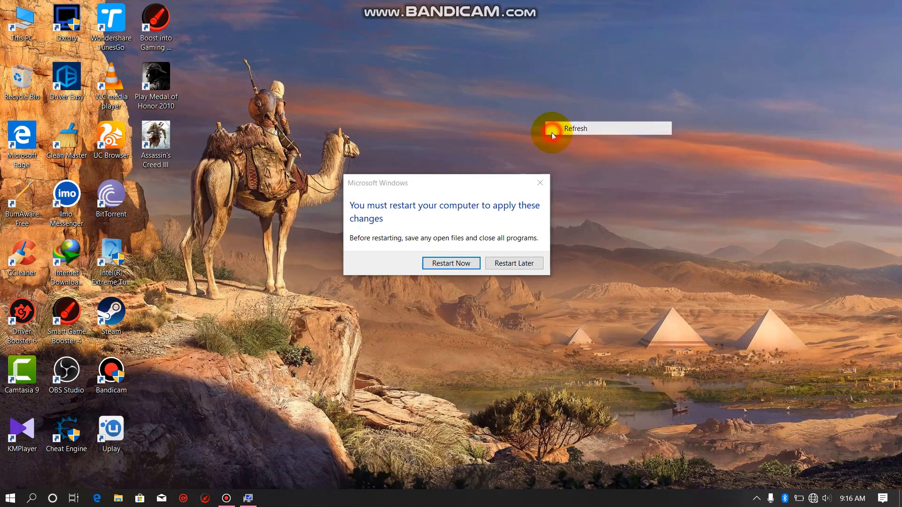
left_click_drag(452, 183, 489, 120)
right_click(263, 100)
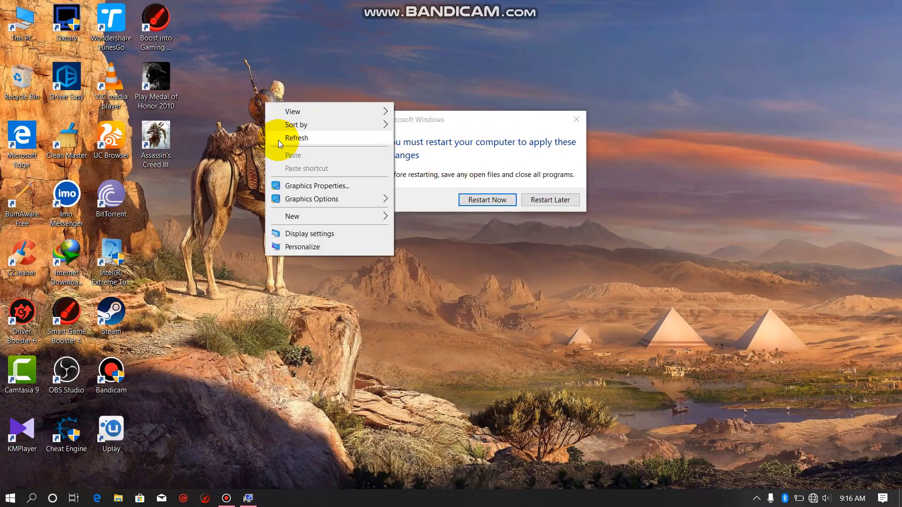
left_click(280, 137)
right_click(233, 114)
left_click(247, 148)
right_click(213, 96)
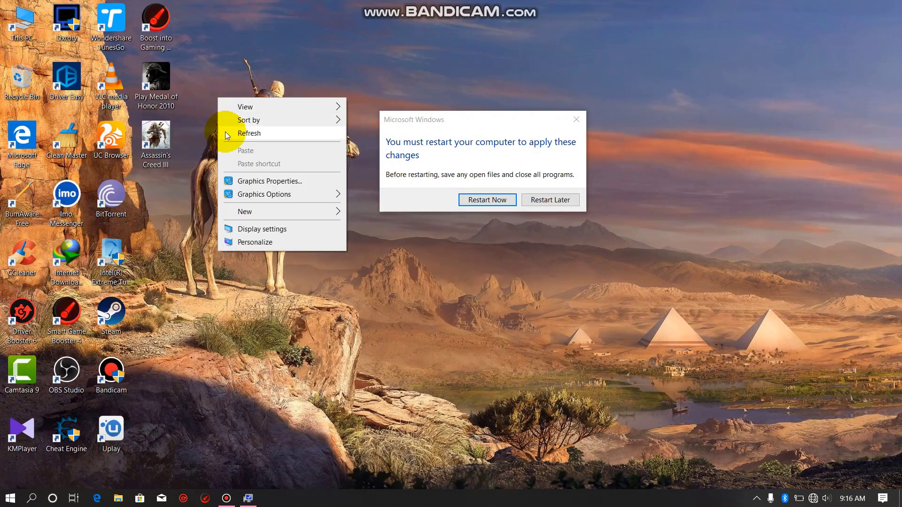
left_click(225, 132)
right_click(220, 132)
left_click(240, 165)
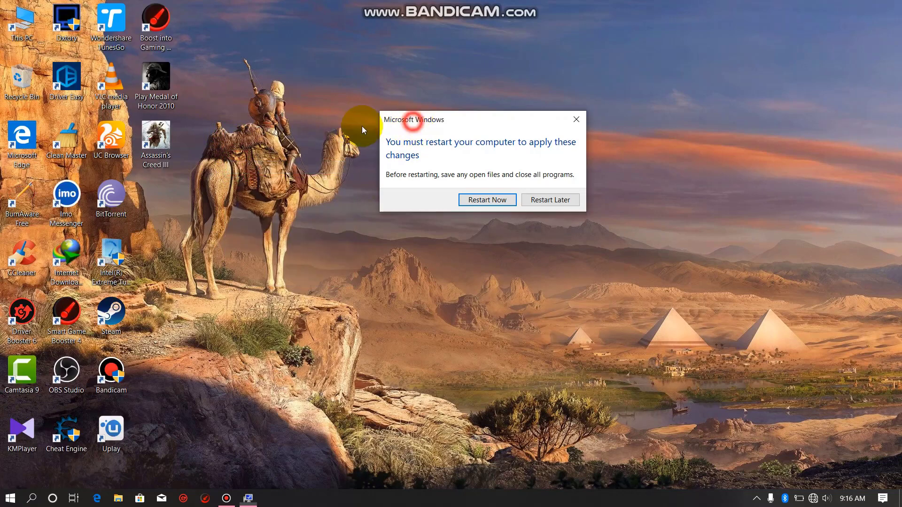
left_click_drag(411, 123, 348, 128)
right_click(336, 16)
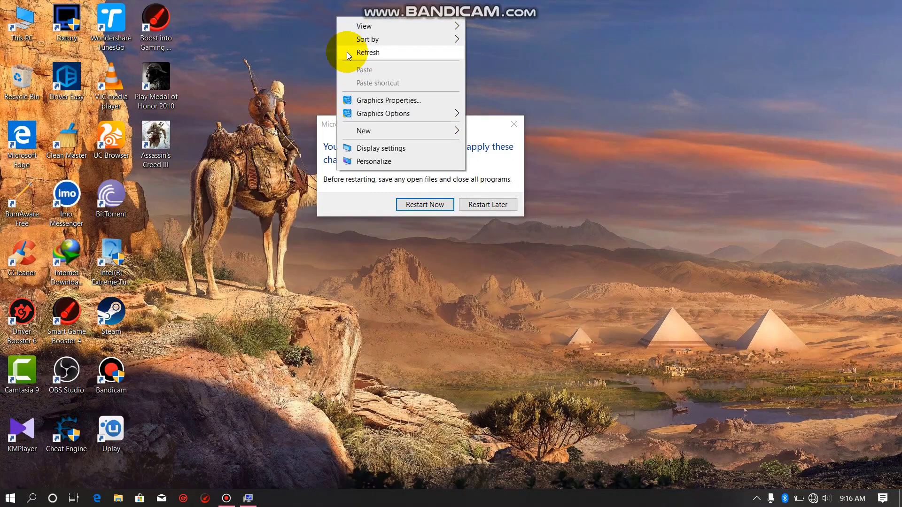
left_click(346, 51)
right_click(265, 34)
left_click(272, 73)
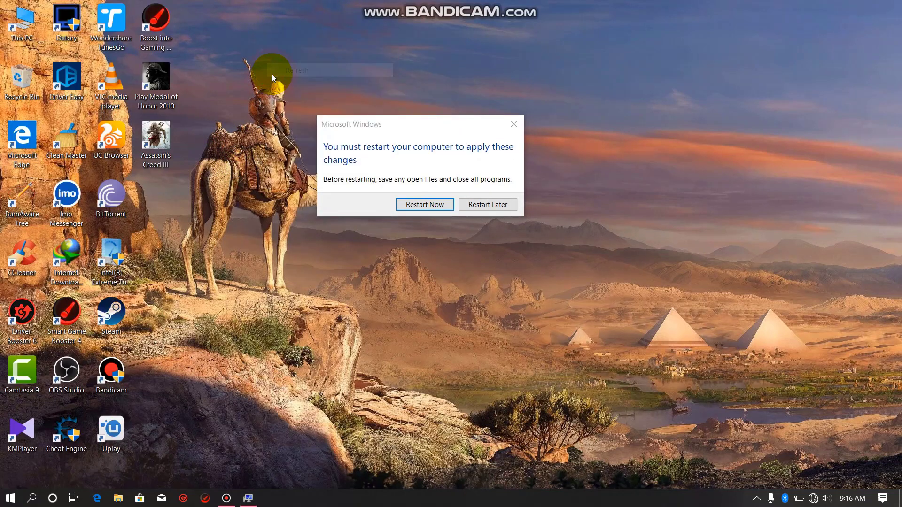
right_click(251, 47)
left_click(258, 80)
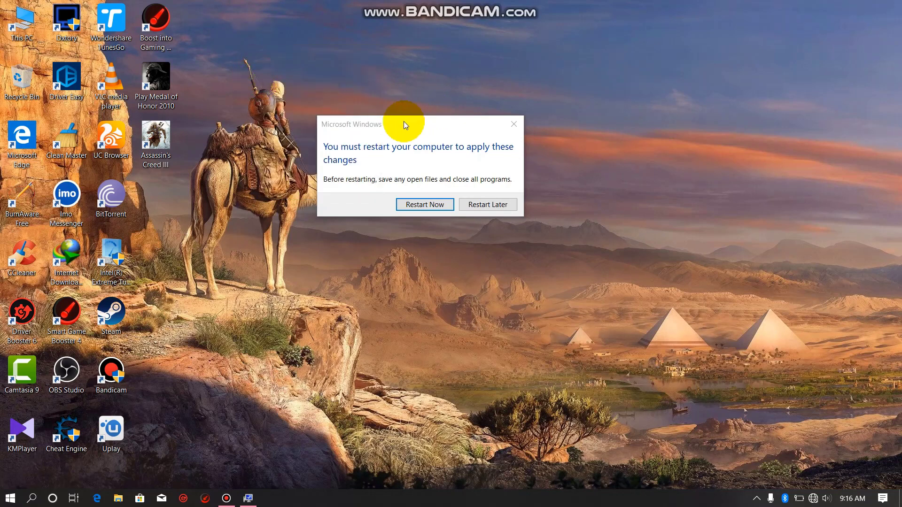
Postpone the computer restart by choosing Restart Later in the restart prompt
left_click_drag(404, 121, 392, 81)
left_click(472, 167)
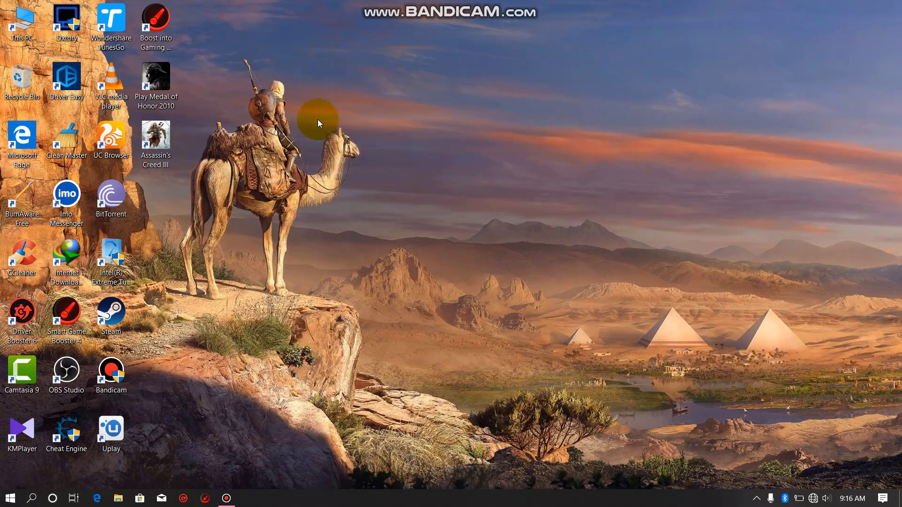
right_click(305, 101)
left_click(320, 140)
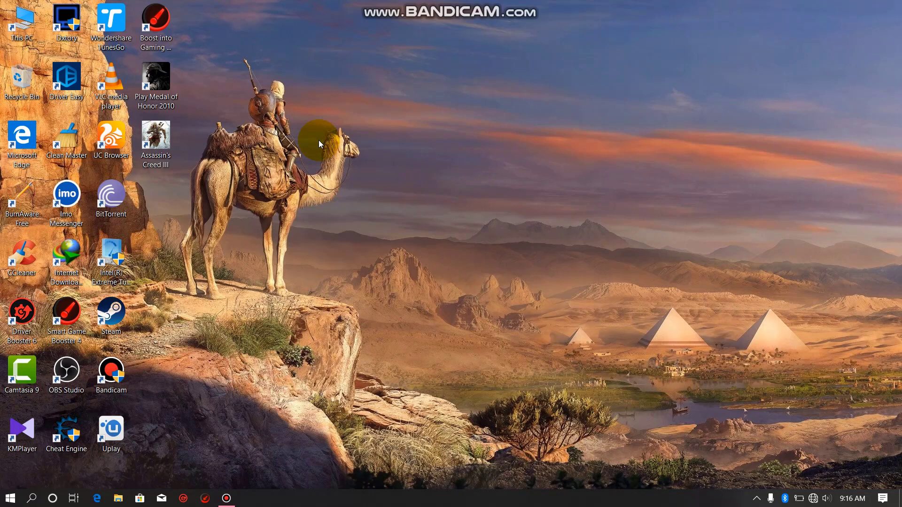
right_click(293, 73)
right_click(306, 111)
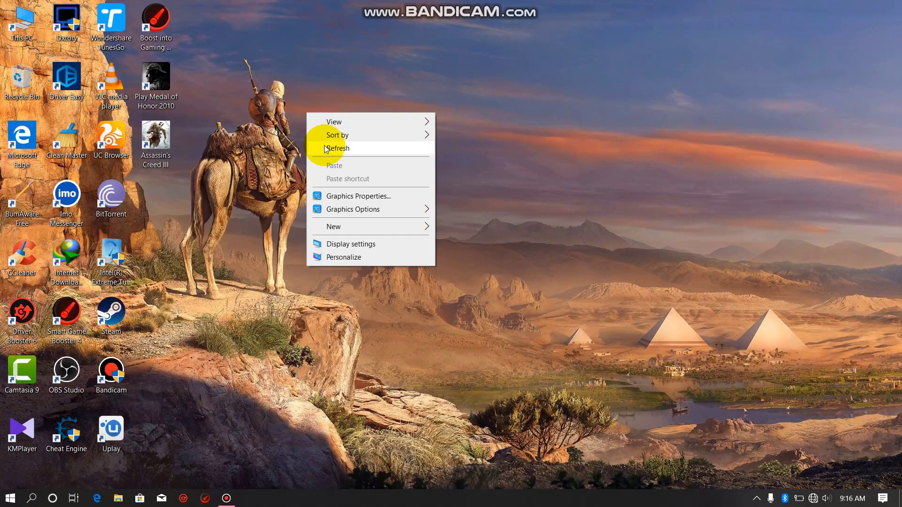
left_click(326, 148)
right_click(276, 112)
left_click(295, 147)
right_click(289, 146)
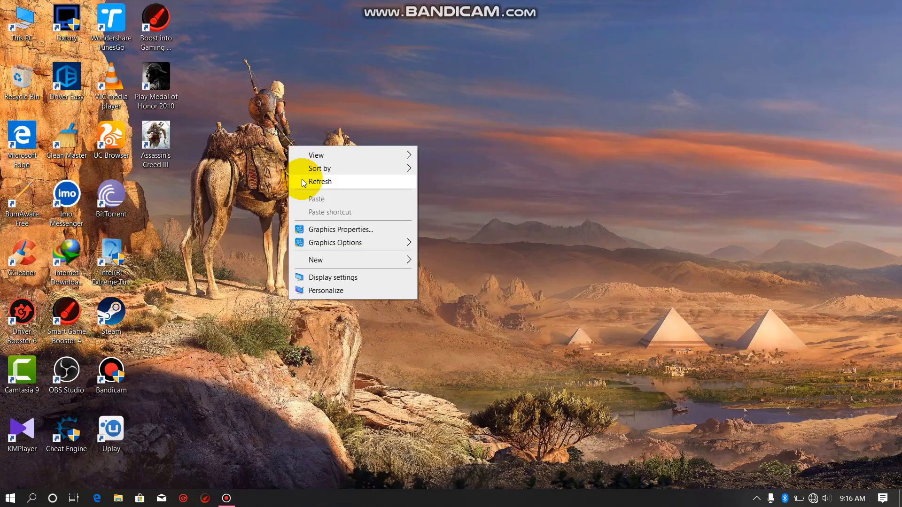
left_click(303, 182)
right_click(248, 84)
left_click(258, 118)
right_click(259, 119)
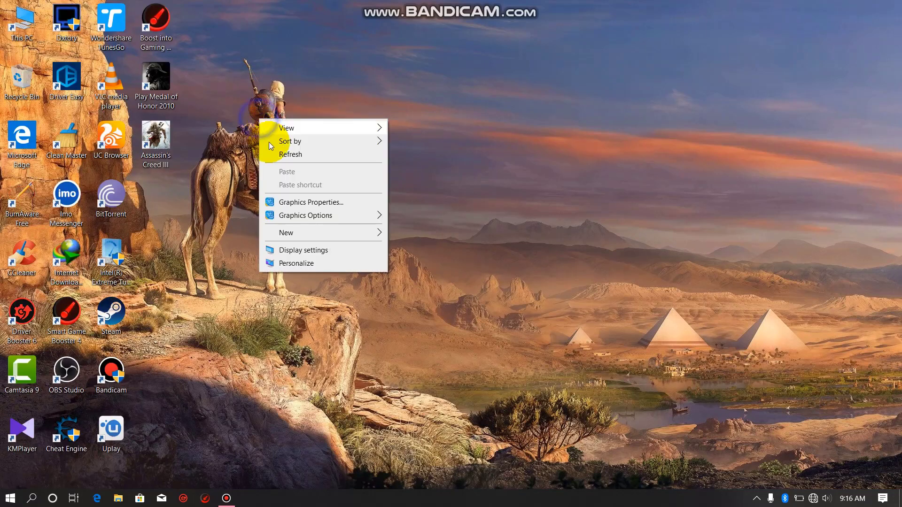
left_click(271, 149)
left_click(258, 138)
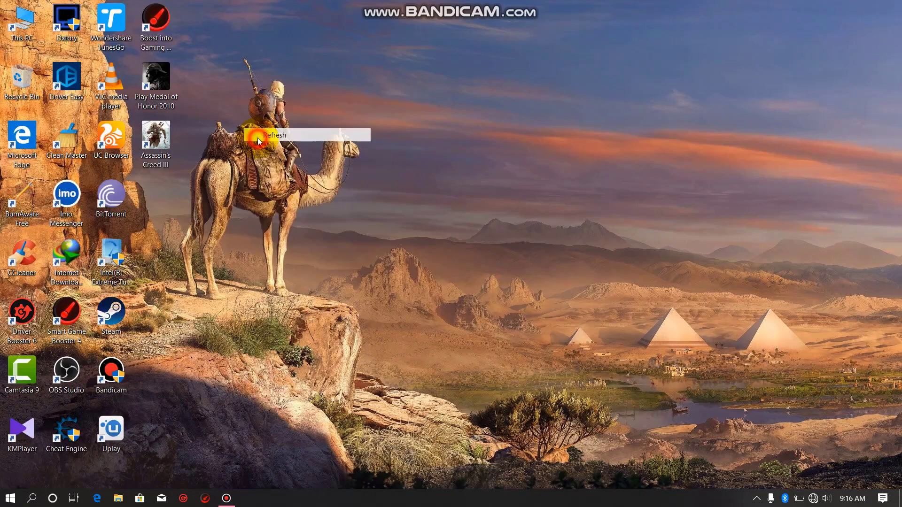
right_click(224, 92)
left_click(242, 128)
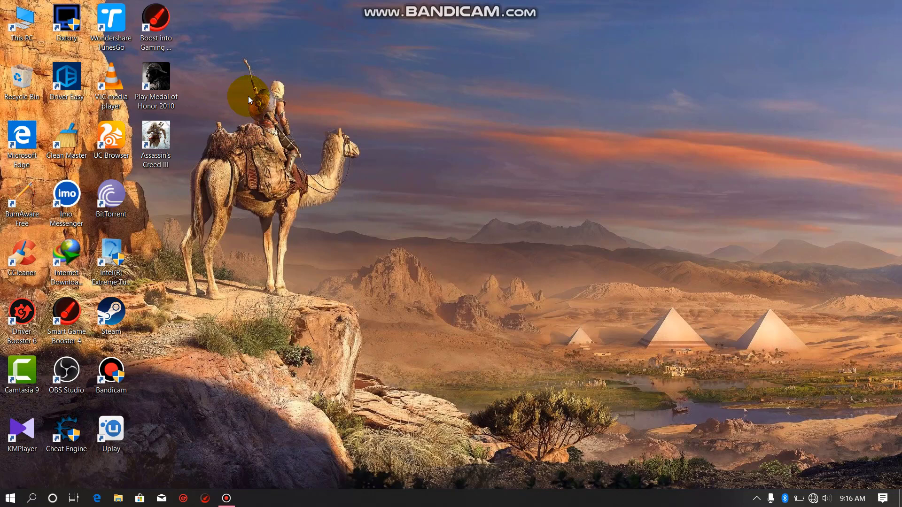
right_click(209, 75)
left_click(218, 109)
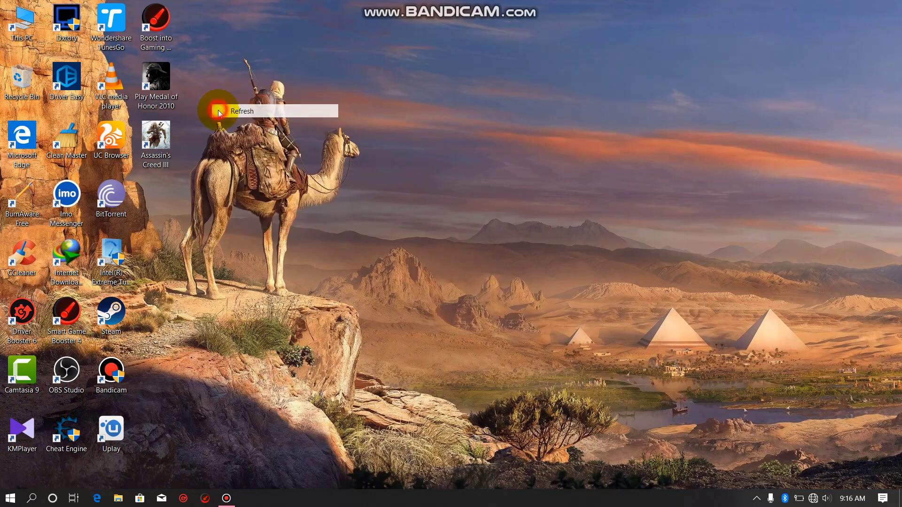